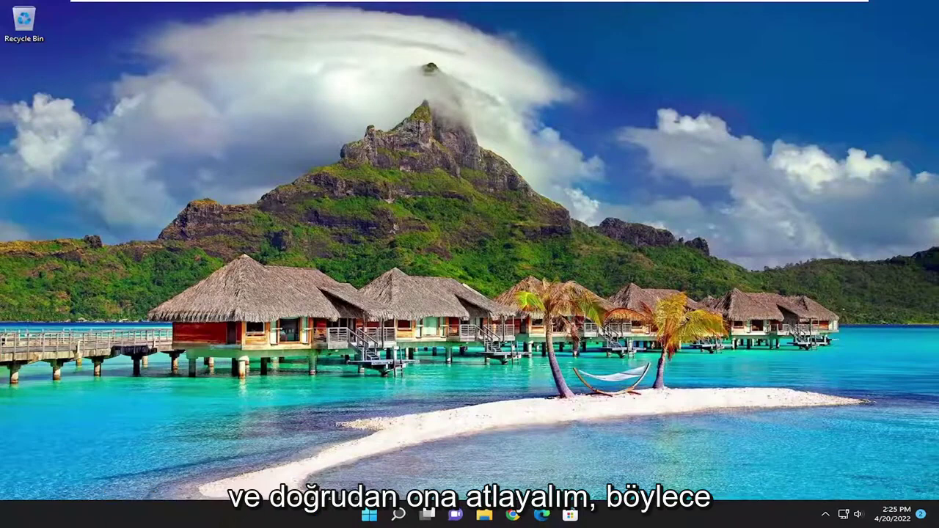
- Launch Registry Editor as administrator, allow it to make changes, and narrow the key tree pane
{"action": "left_click", "coordinate": [398, 515]}
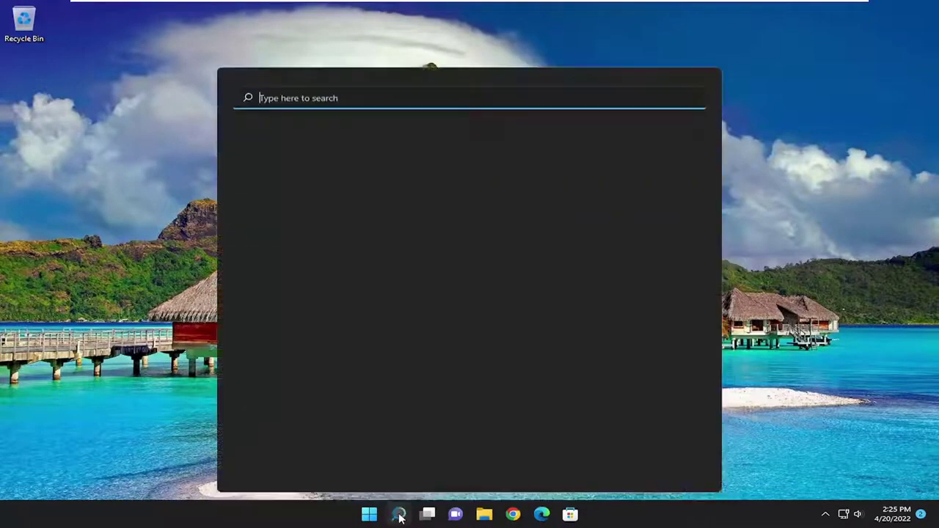
{"action": "type", "text": "regedit"}
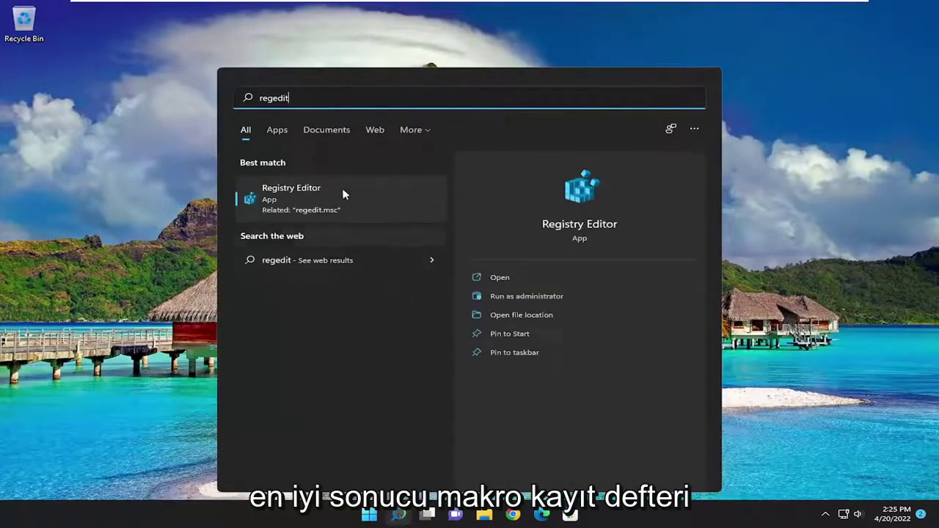
{"action": "right_click", "coordinate": [286, 199]}
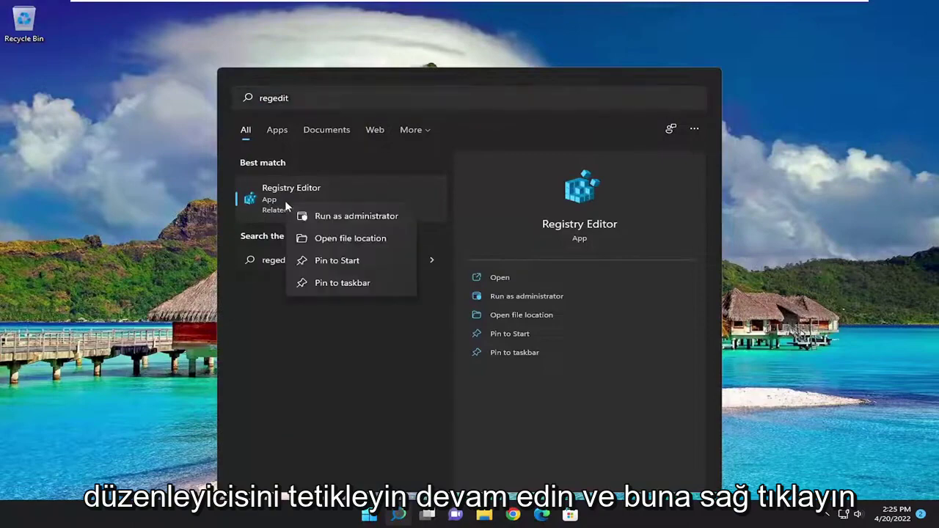
{"action": "left_click", "coordinate": [360, 217]}
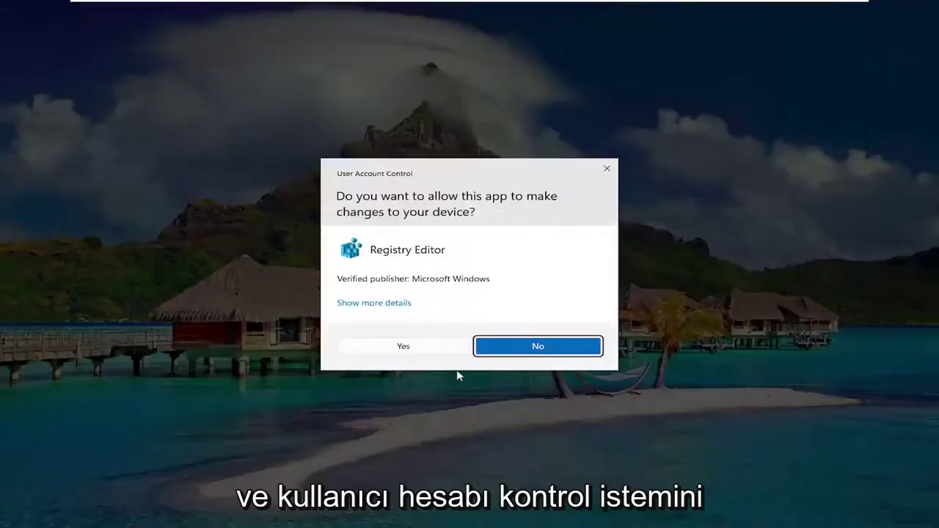
{"action": "left_click", "coordinate": [428, 348]}
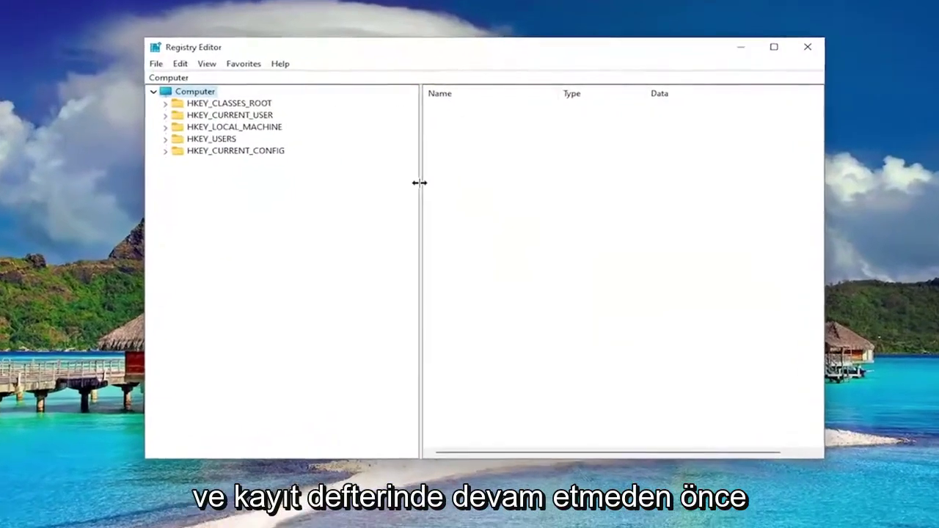
{"action": "left_click_drag", "start_coordinate": [435, 178], "coordinate": [317, 180]}
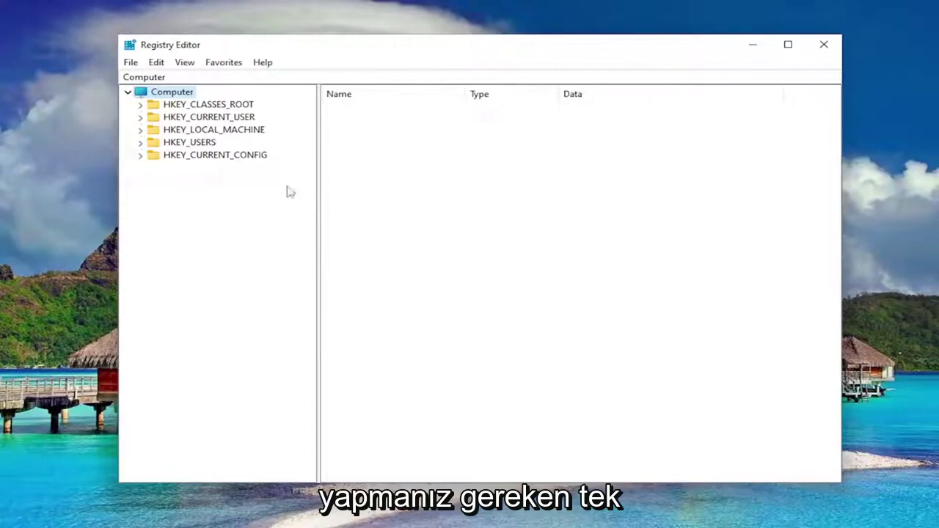
{"action": "left_click", "coordinate": [135, 64]}
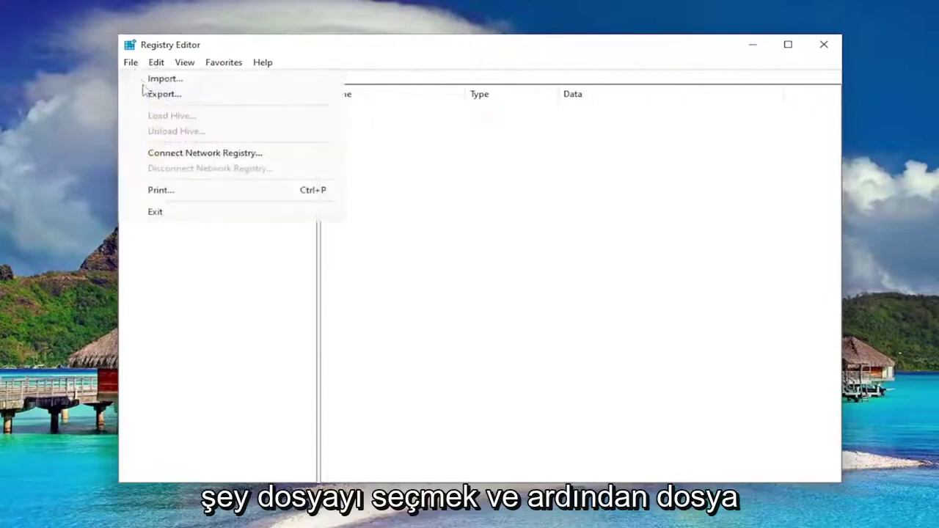
{"action": "left_click", "coordinate": [159, 93]}
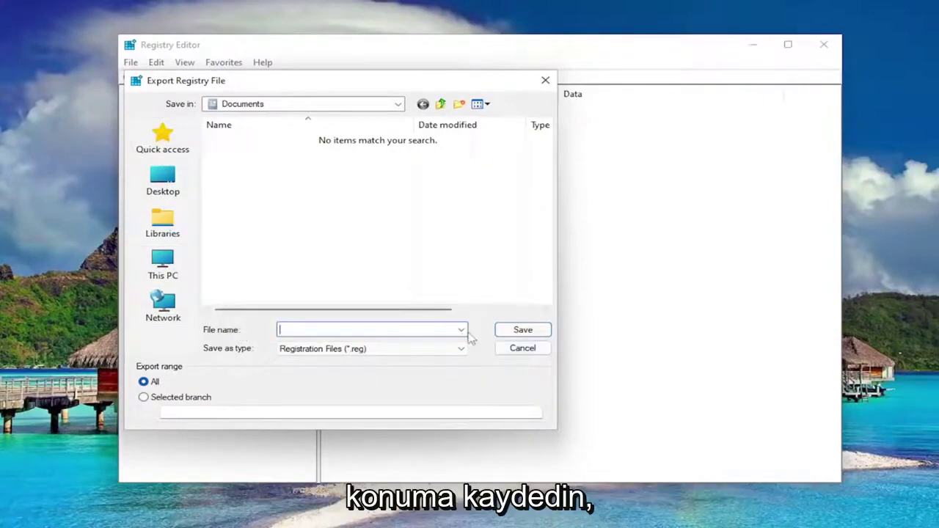
{"action": "left_click", "coordinate": [521, 352]}
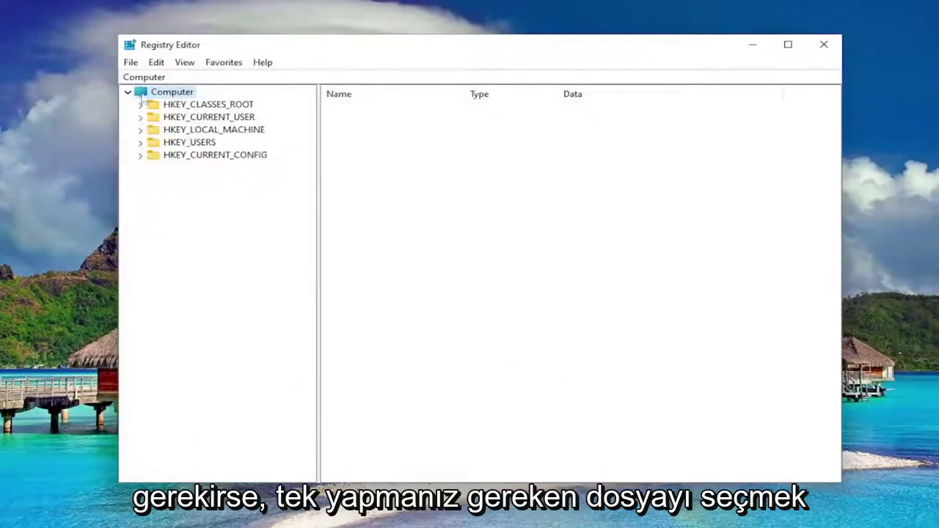
{"action": "left_click", "coordinate": [135, 63]}
{"action": "left_click", "coordinate": [156, 79]}
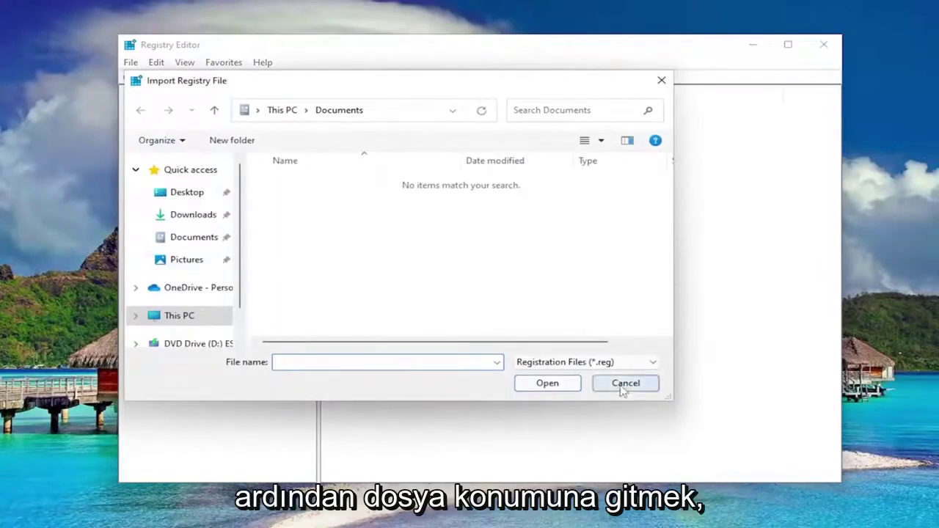
{"action": "left_click", "coordinate": [628, 382]}
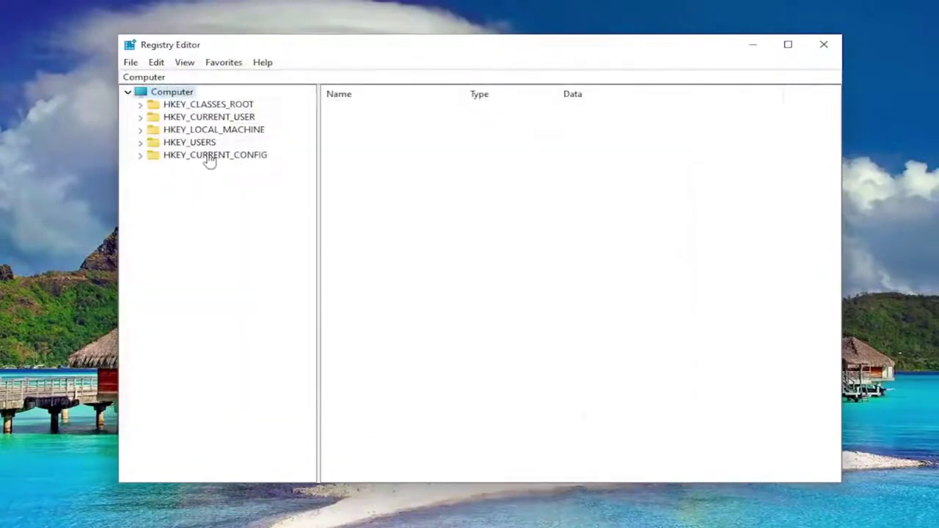
- Expand HKEY_CLASSES_ROOT and select its Folder key
{"action": "double_click", "coordinate": [212, 104]}
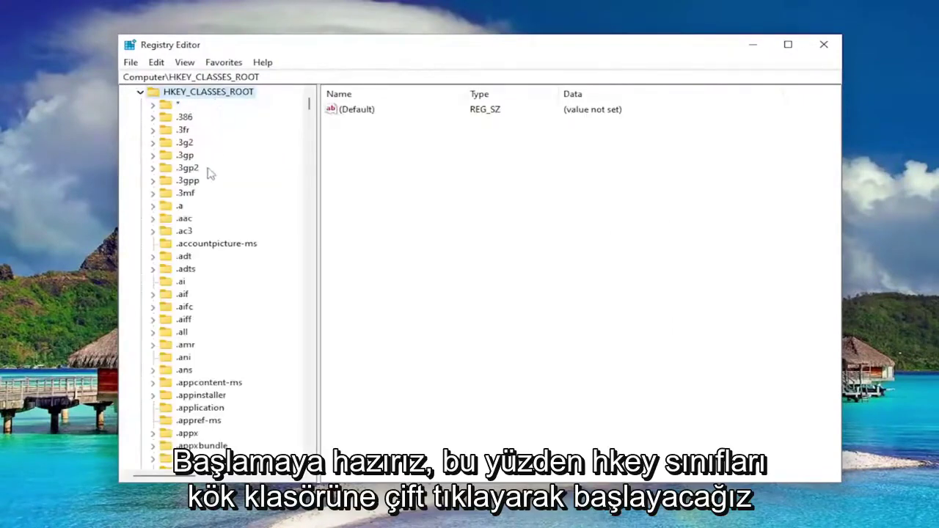
{"action": "scroll", "coordinate": [215, 218], "scroll_direction": "down", "scroll_amount": 15}
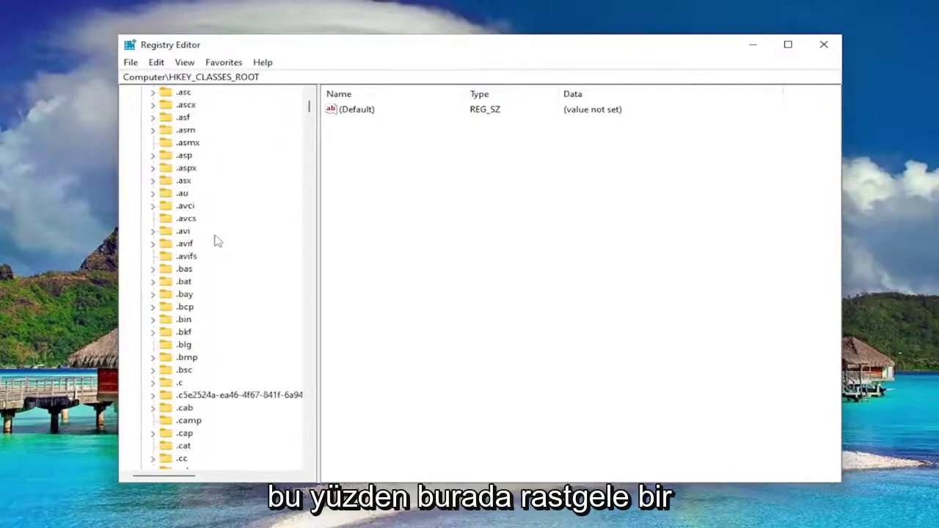
{"action": "scroll", "coordinate": [210, 241], "scroll_direction": "down", "scroll_amount": 6}
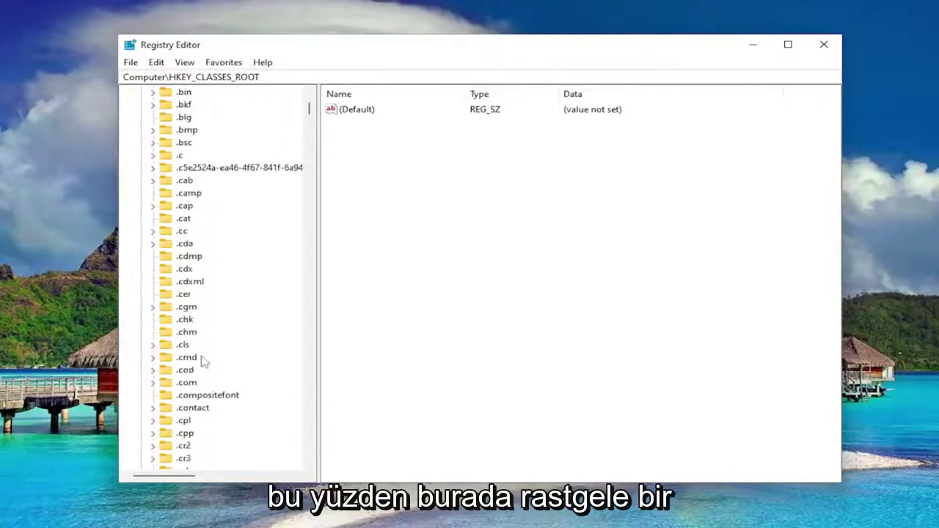
{"action": "left_click", "coordinate": [184, 307]}
{"action": "type", "text": "folder"}
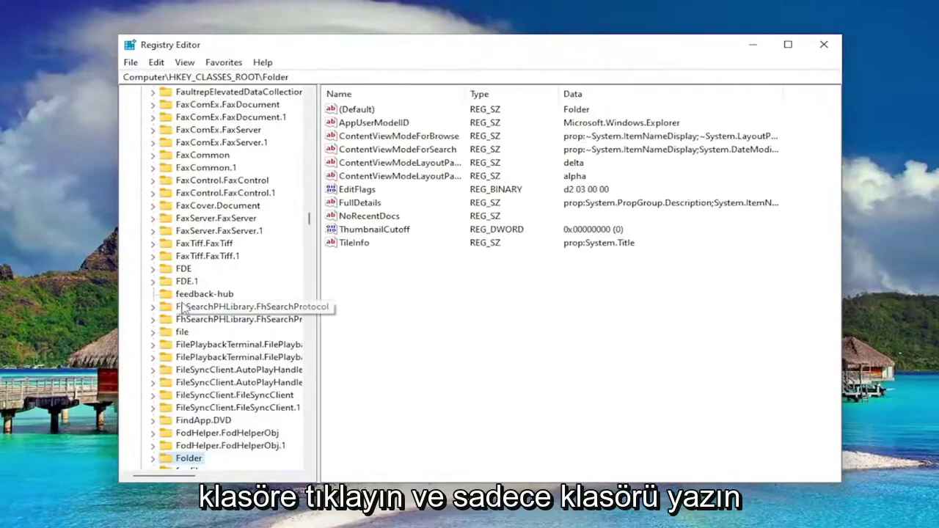
{"action": "scroll", "coordinate": [184, 307], "scroll_direction": "down", "scroll_amount": 2}
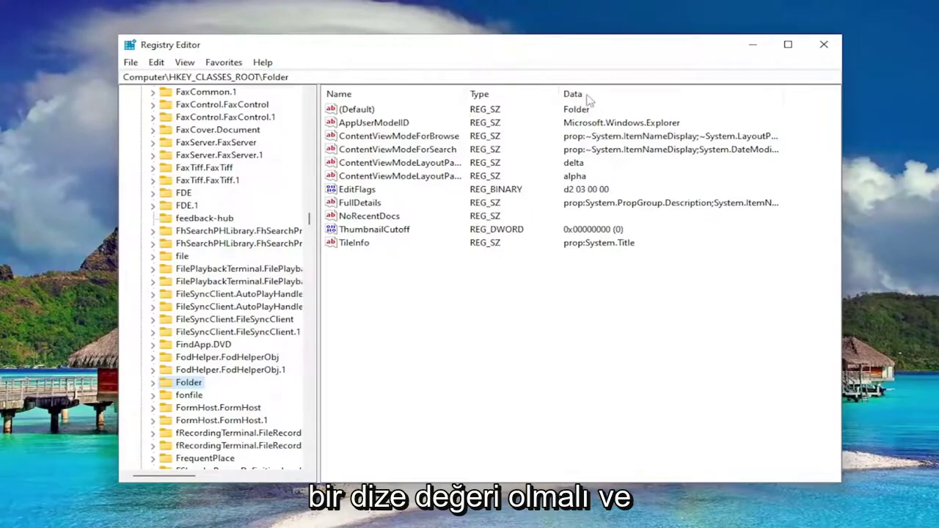
- Edit the Folder key's (Default) string, confirm Folder as its value data, and close Registry Editor
{"action": "double_click", "coordinate": [355, 112]}
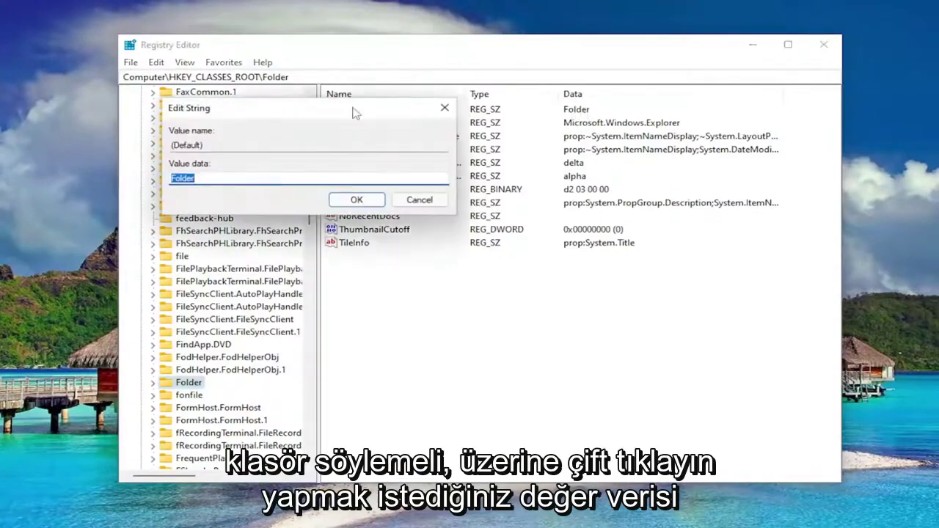
{"action": "left_click", "coordinate": [194, 178]}
{"action": "left_click_drag", "start_coordinate": [194, 178], "coordinate": [141, 185]}
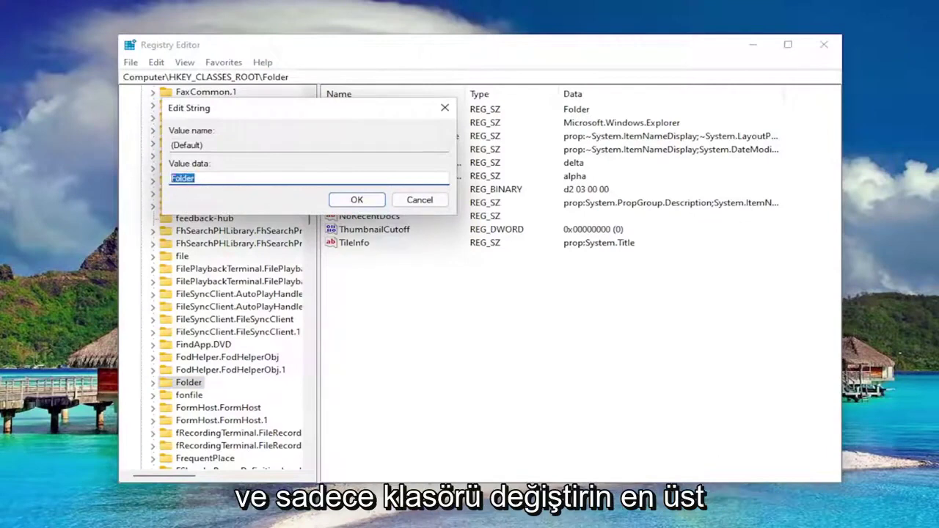
{"action": "left_click_drag", "start_coordinate": [294, 110], "coordinate": [423, 232]}
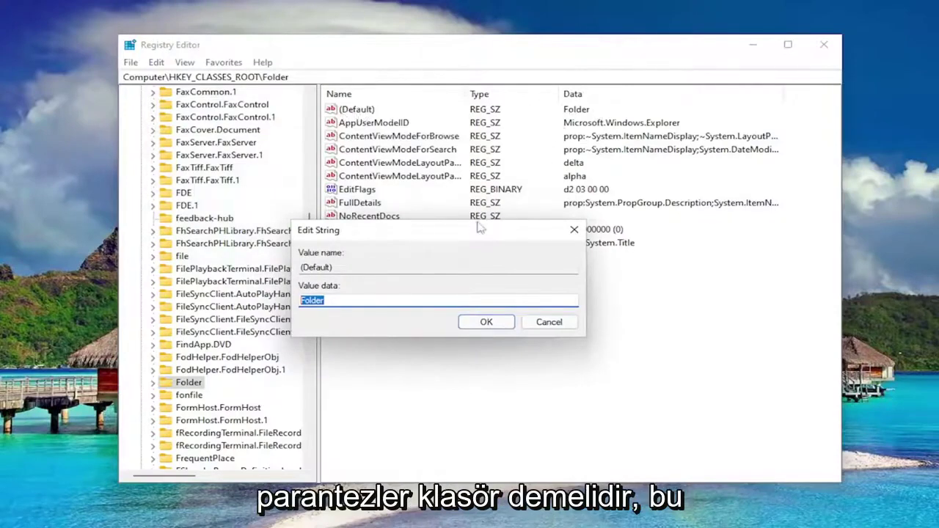
{"action": "left_click", "coordinate": [324, 300]}
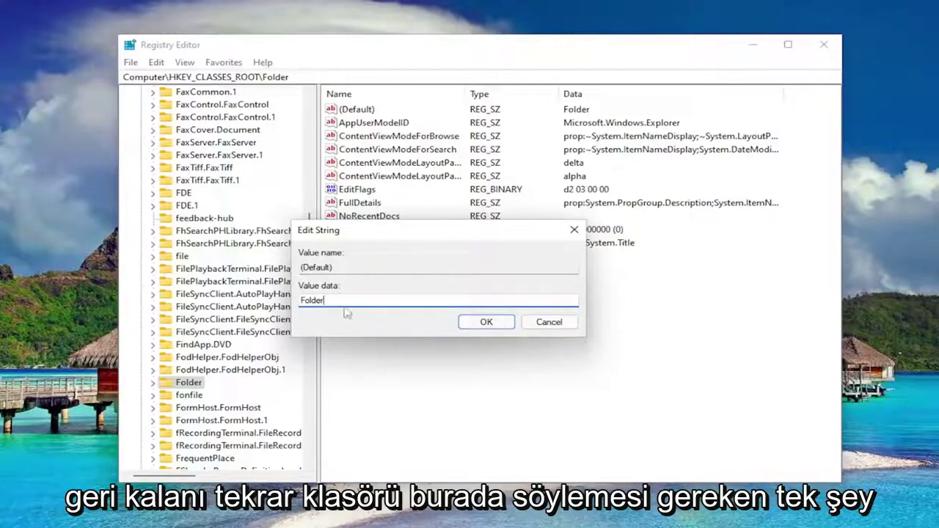
{"action": "left_click", "coordinate": [486, 323]}
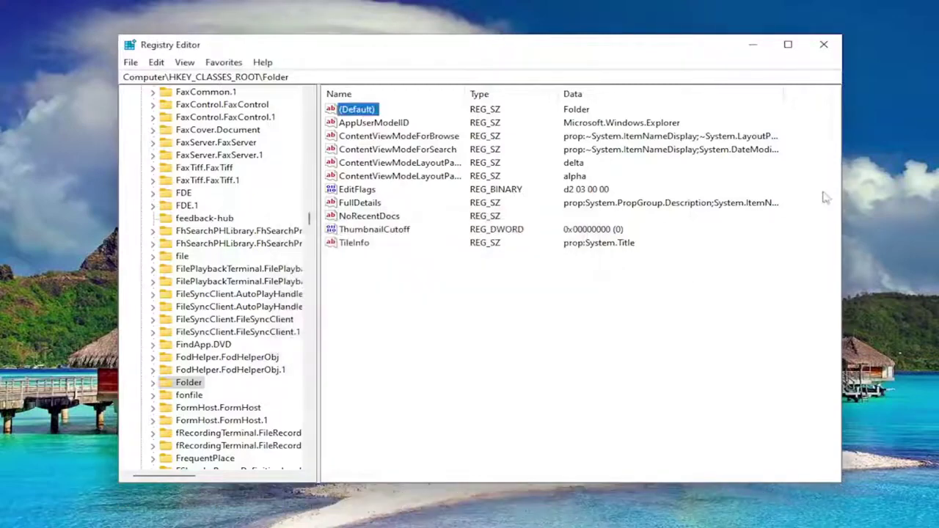
{"action": "left_click_drag", "start_coordinate": [309, 218], "coordinate": [312, 96]}
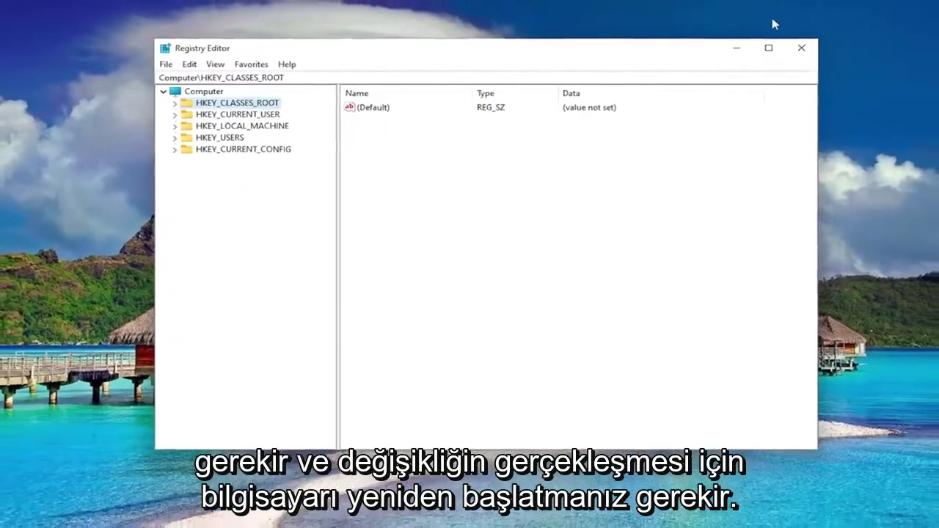
{"action": "left_click", "coordinate": [801, 47]}
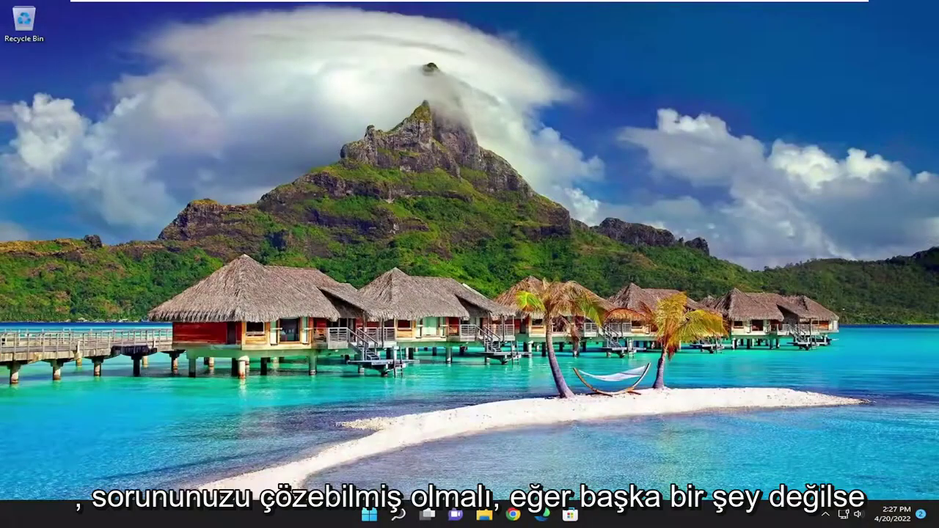
- Launch Command Prompt as administrator, allow it to make changes, and move its window toward the middle of the desktop
{"action": "left_click", "coordinate": [396, 516]}
{"action": "type", "text": "cmd"}
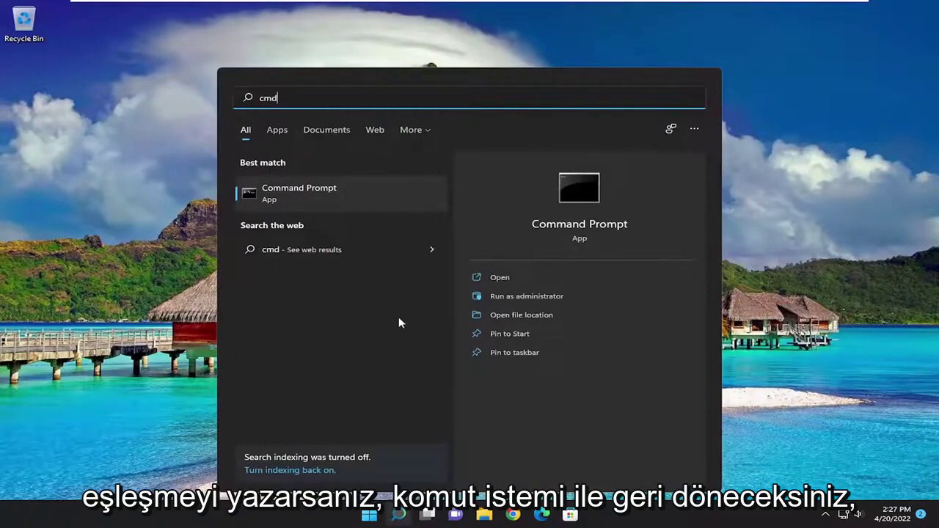
{"action": "right_click", "coordinate": [311, 191]}
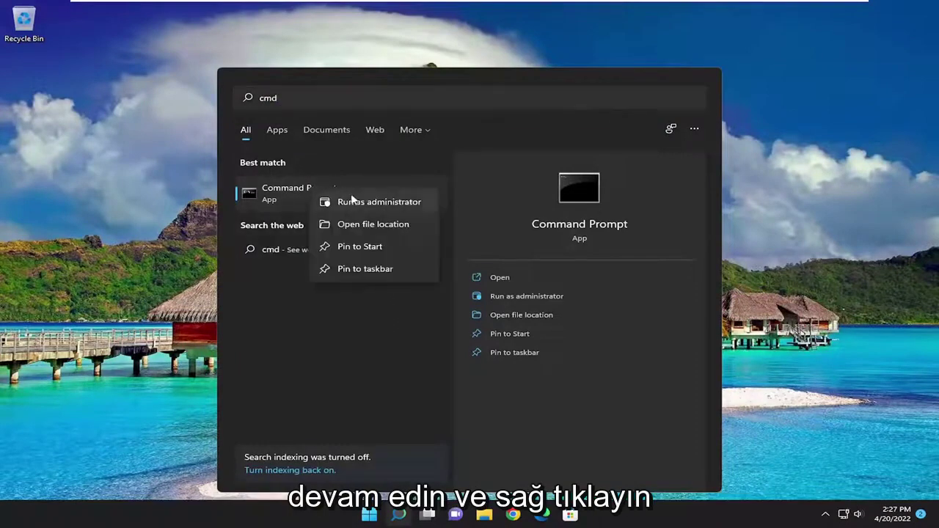
{"action": "left_click", "coordinate": [370, 204]}
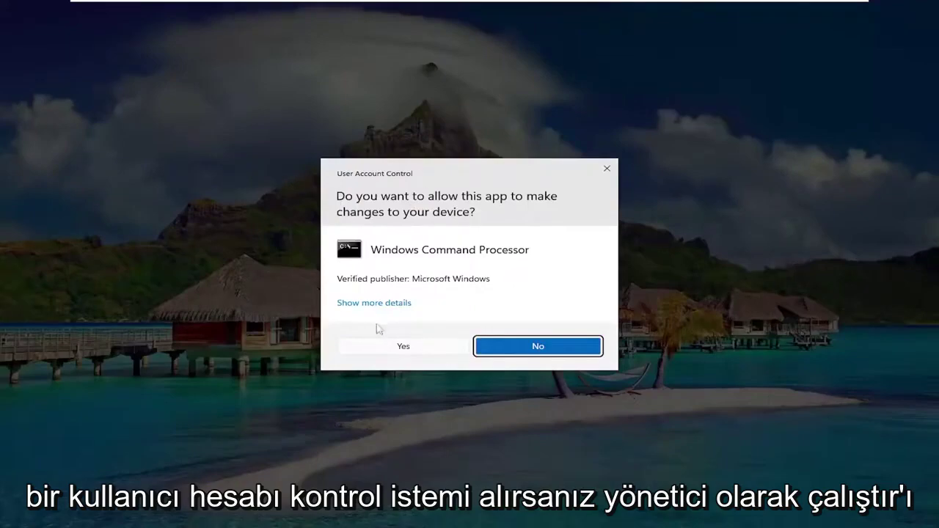
{"action": "left_click", "coordinate": [405, 348]}
{"action": "left_click_drag", "start_coordinate": [405, 25], "coordinate": [566, 101]}
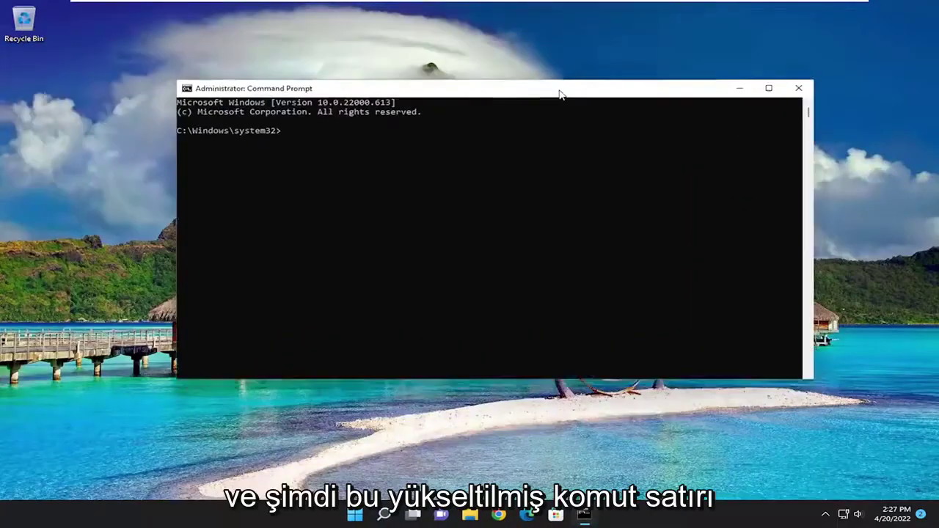
- Run the system file scan with the command sfc /scannow
{"action": "type", "text": "sfc"}
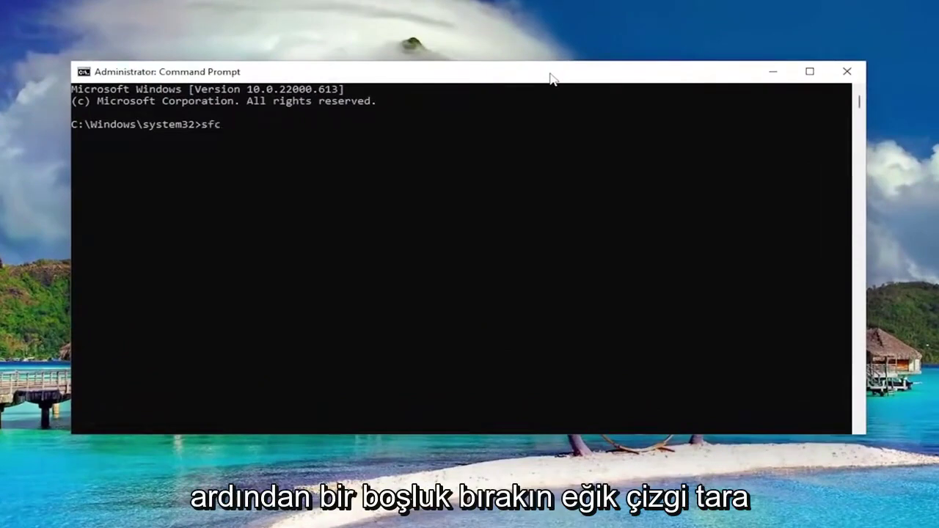
{"action": "type", "text": " /scannow"}
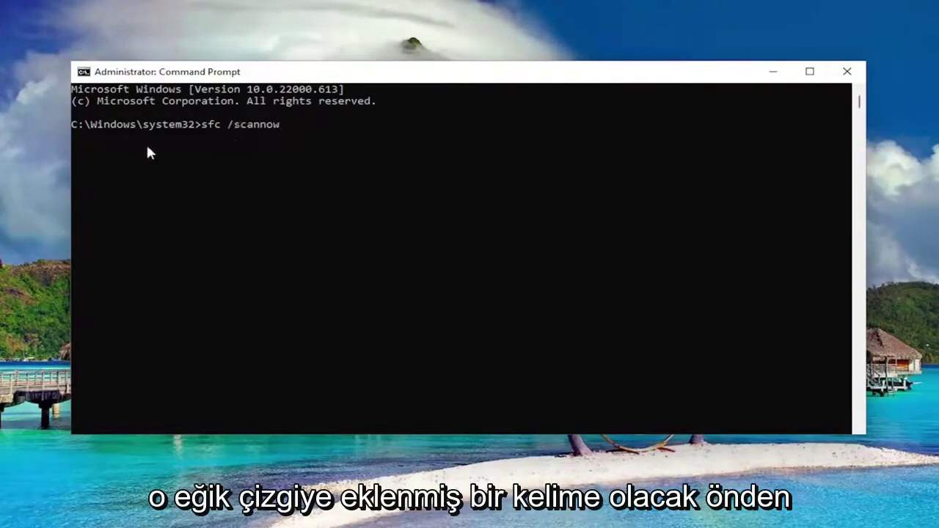
{"action": "key", "text": "Return"}
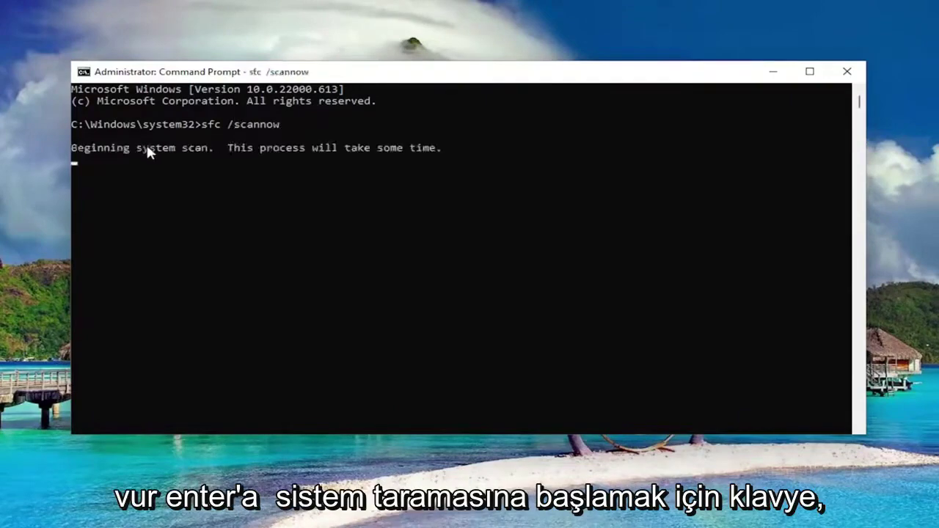